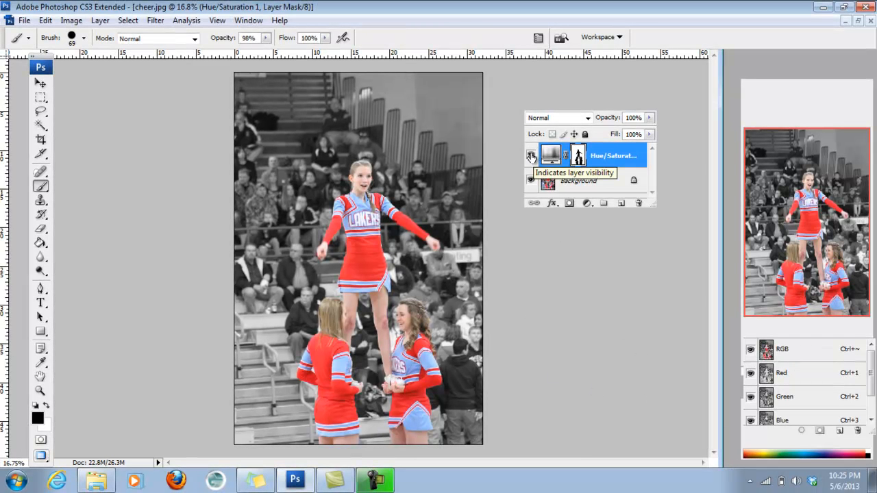
Compare the photo with and without the Hue/Saturation adjustment layer and delete that layer.
left_click(531, 157)
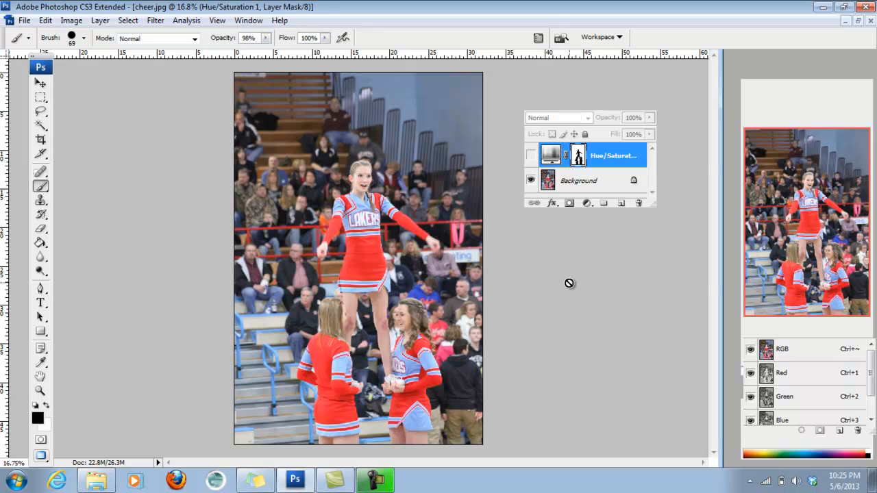
left_click(531, 157)
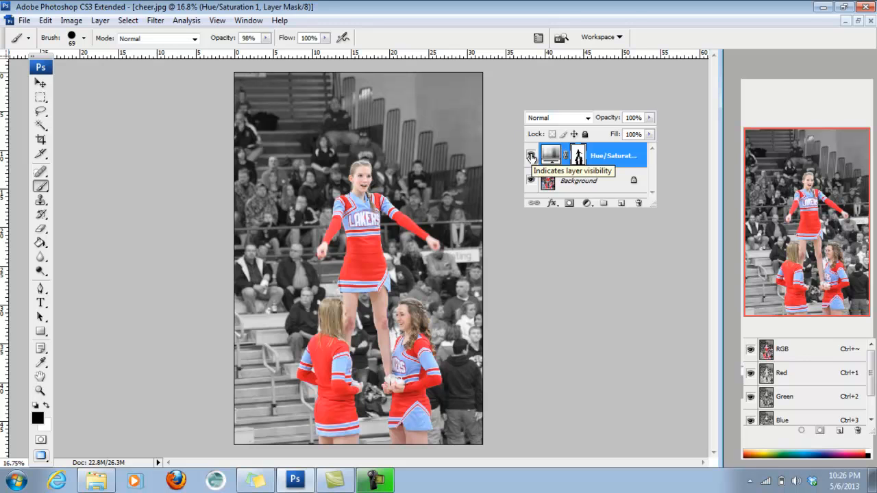
left_click(531, 156)
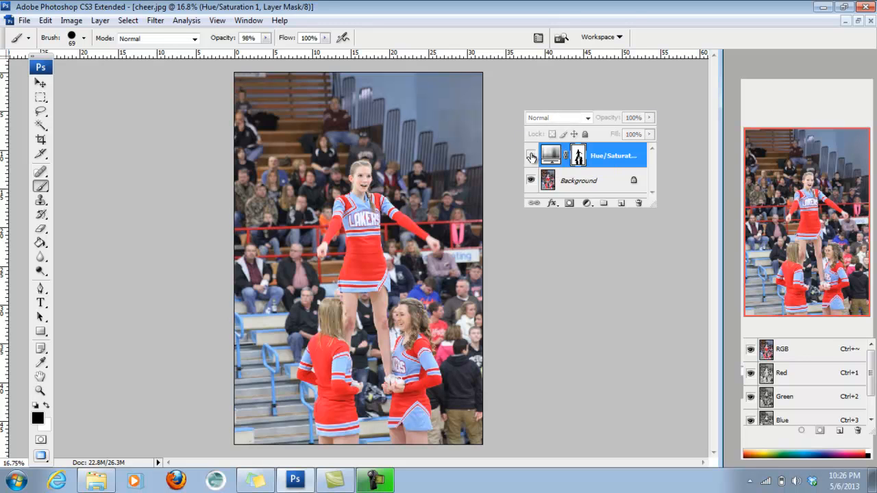
left_click_drag(606, 157, 636, 201)
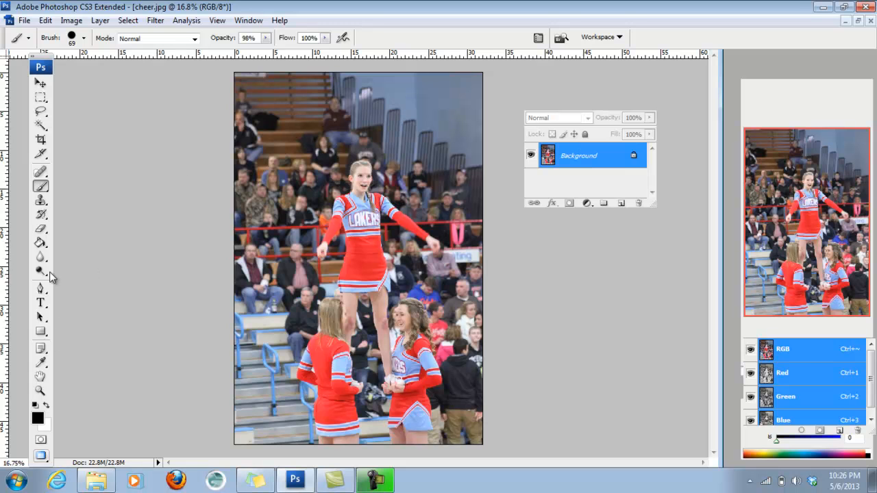
left_click(41, 140)
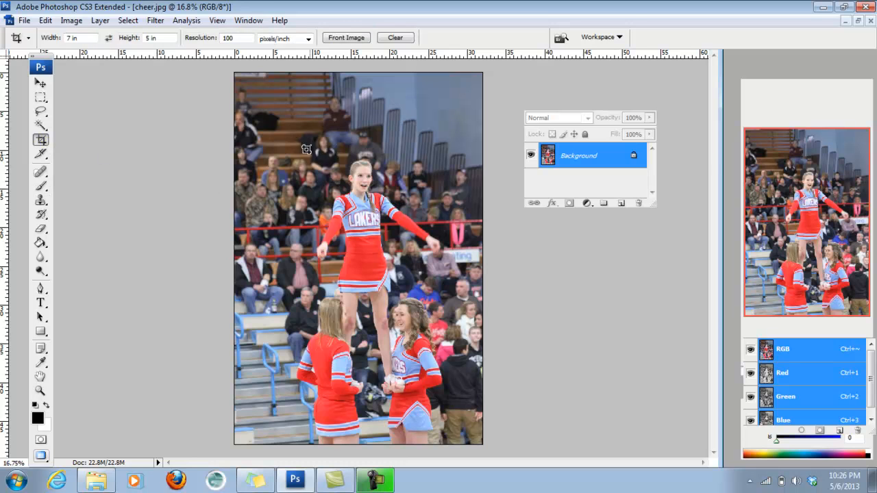
left_click_drag(301, 146, 433, 299)
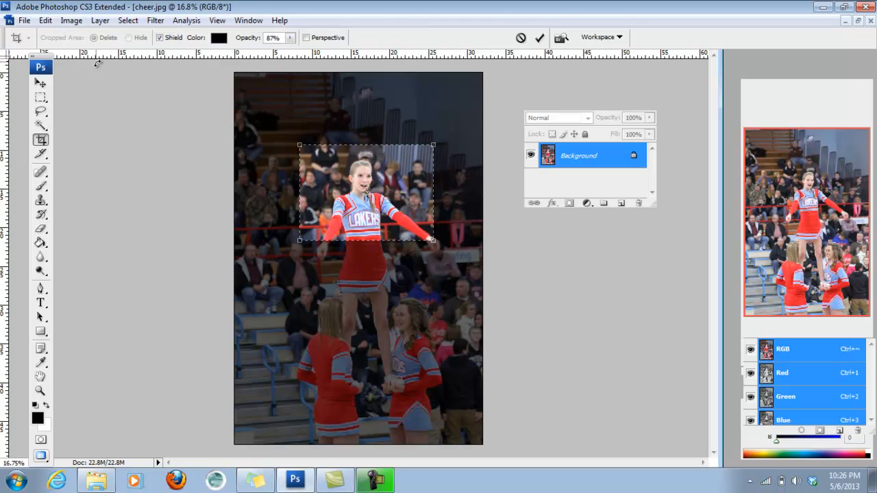
key("Escape")
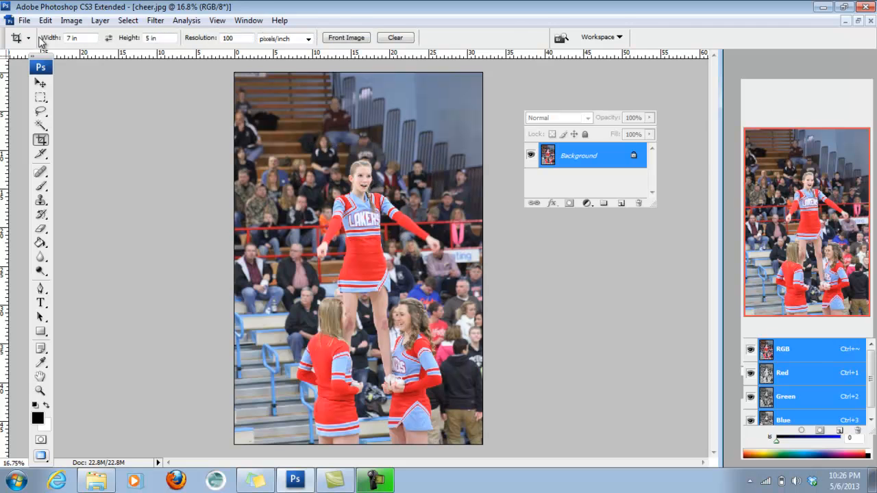
Crop the photo to a portrait 5 in by 7 in at 100 pixels/inch around the top cheerleader's upper body.
left_click(108, 37)
left_click_drag(302, 152, 463, 276)
left_click_drag(368, 231, 386, 227)
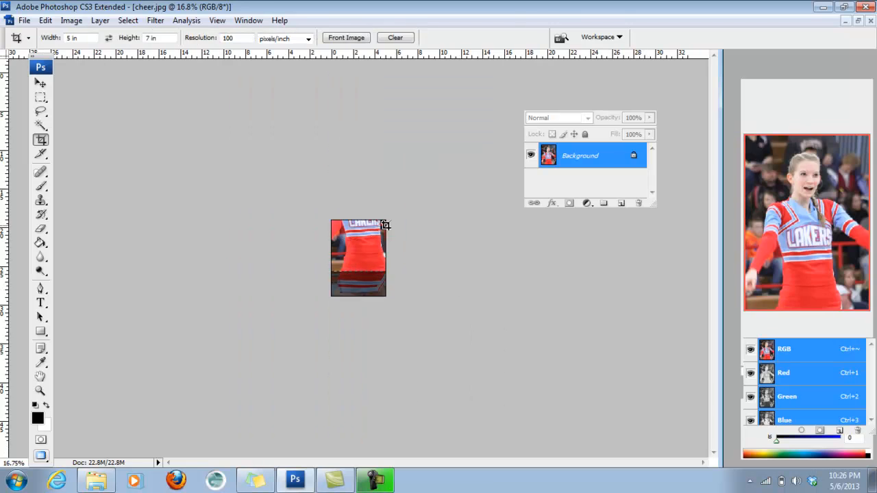
key("Return")
left_click(217, 19)
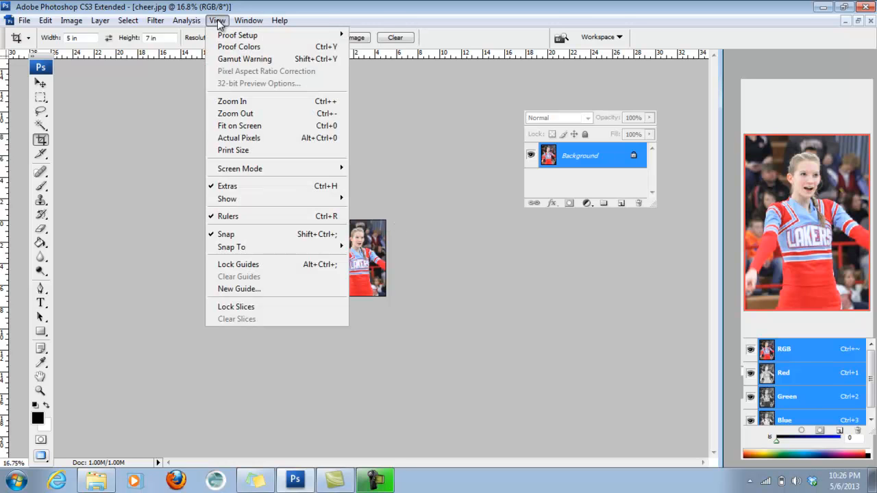
left_click(236, 141)
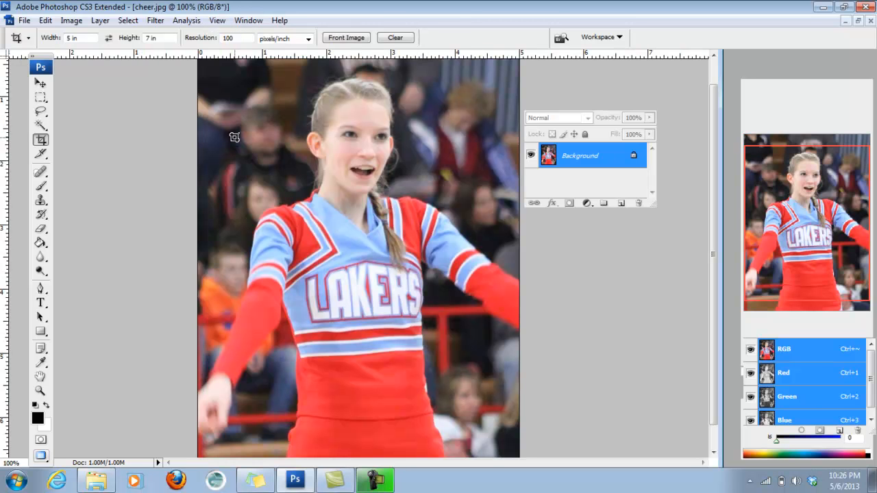
left_click(217, 20)
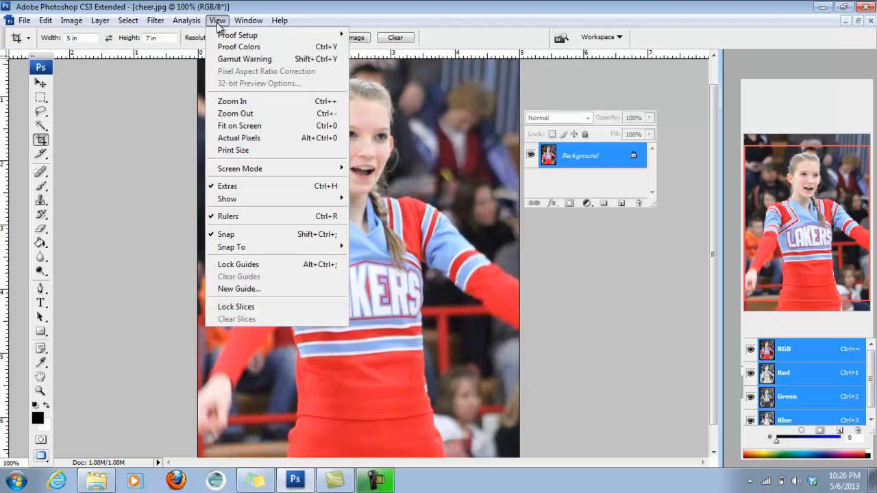
left_click(231, 125)
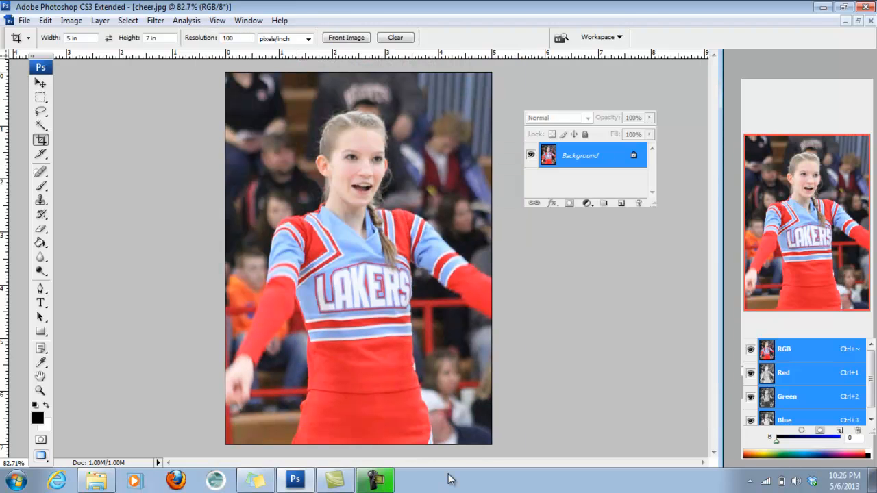
Apply the basic Sharpen filter to the cropped photo.
left_click(155, 20)
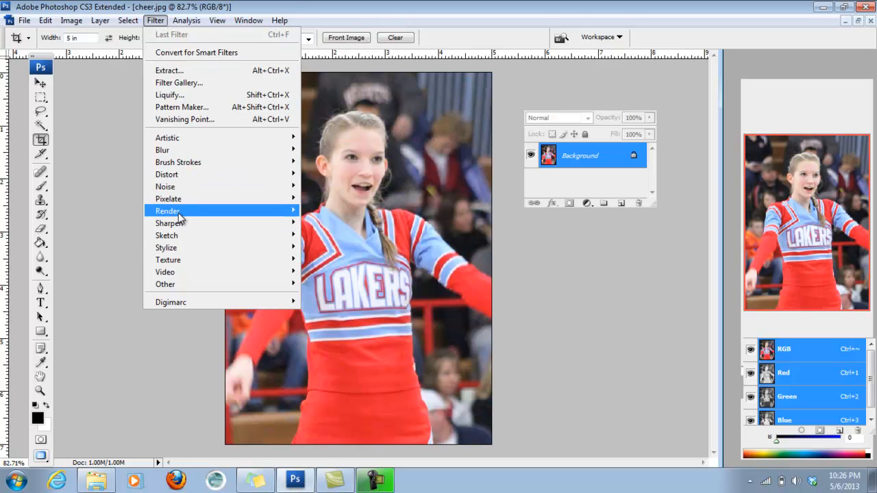
mouse_move(178, 225)
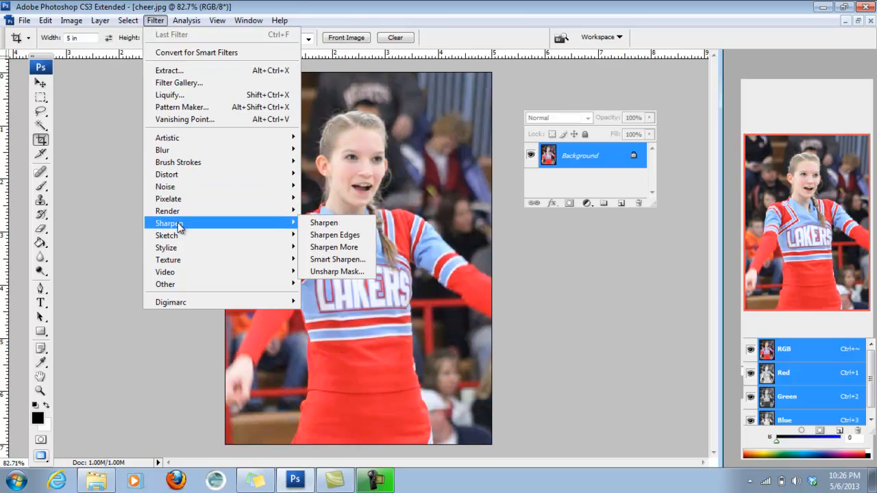
left_click(321, 224)
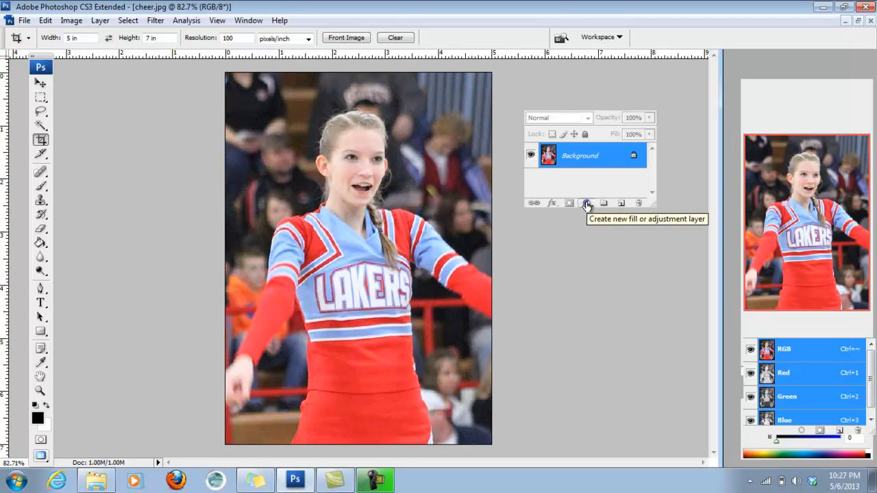
Add a Hue/Saturation adjustment layer with Saturation at -100 and compare the photo with and without it.
key("F7")
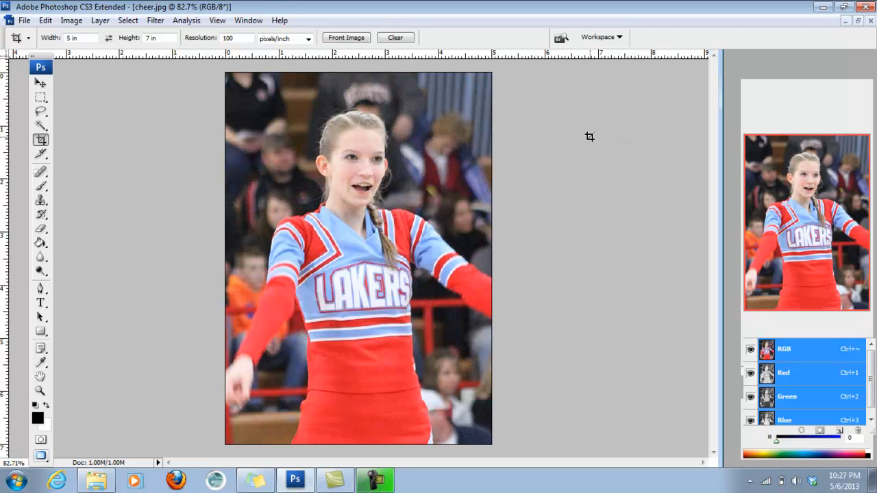
key("F7")
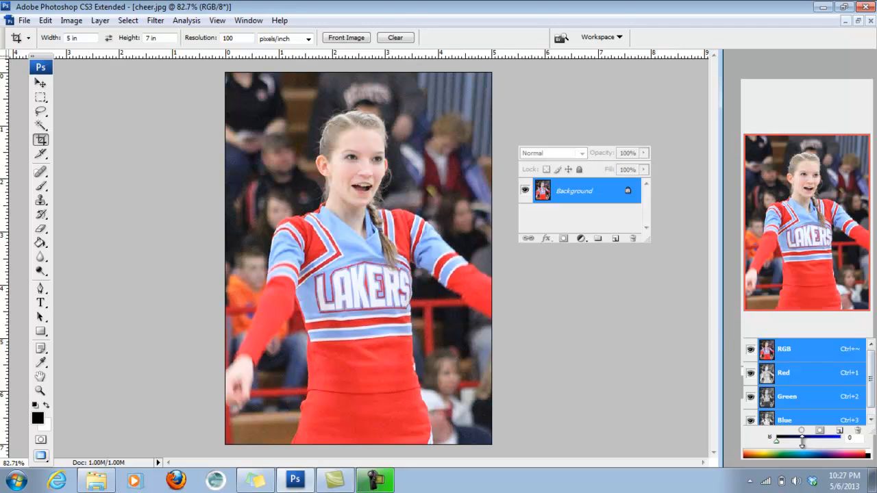
left_click(580, 239)
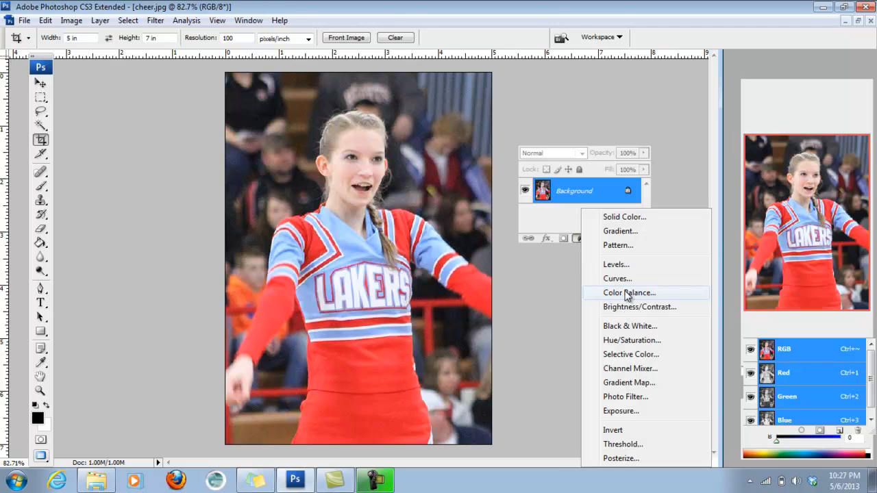
left_click(617, 347)
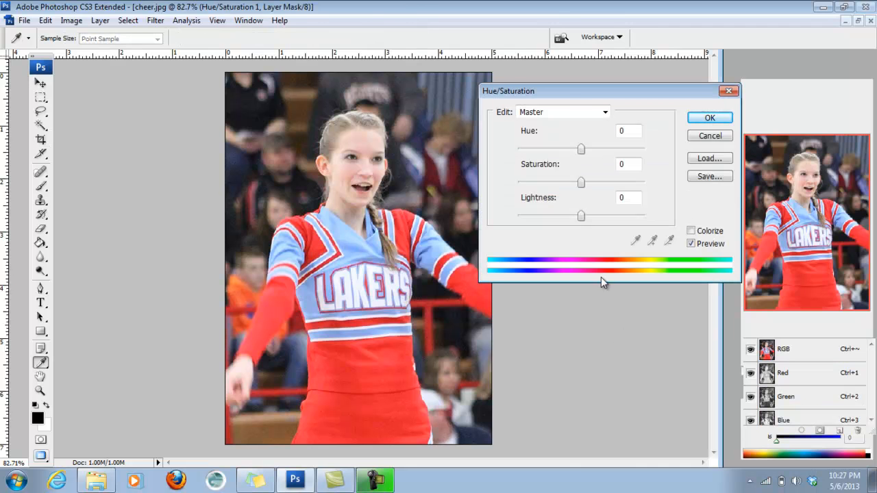
left_click_drag(561, 89, 579, 68)
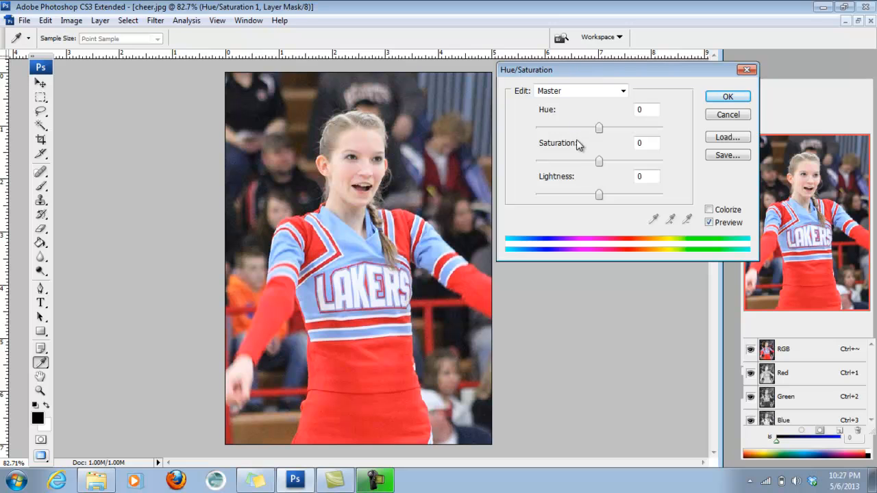
left_click_drag(599, 162, 537, 161)
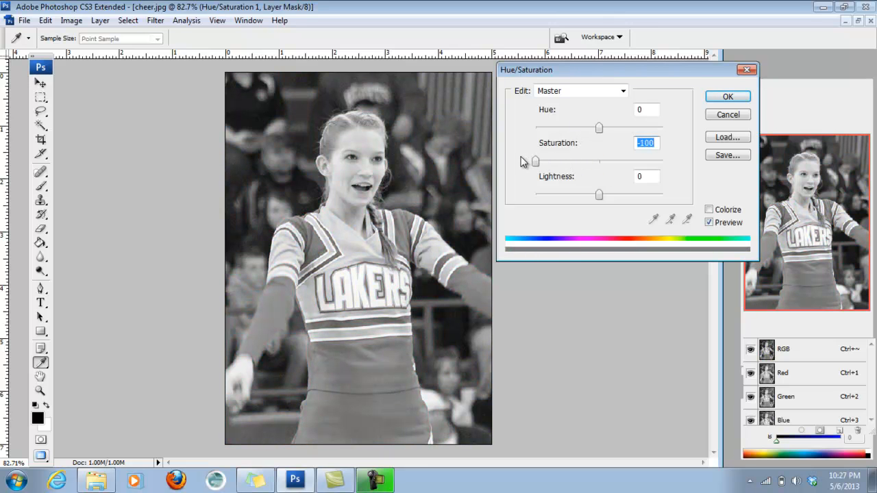
left_click(728, 96)
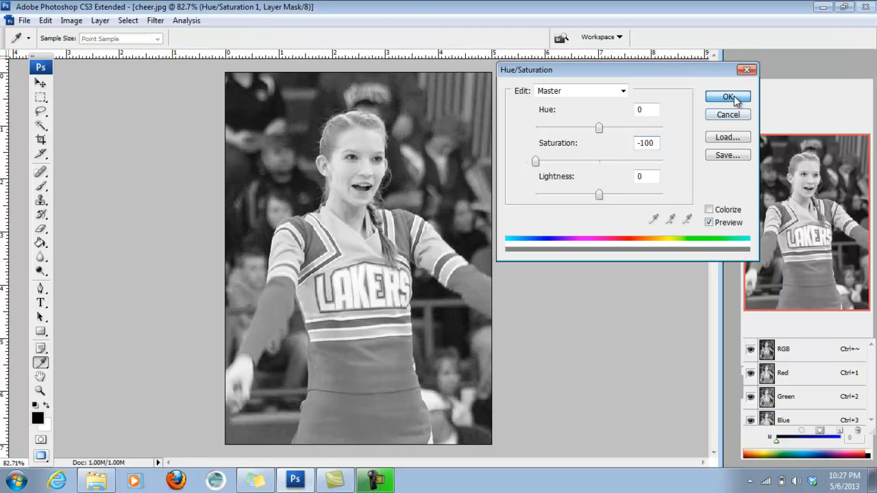
key("c")
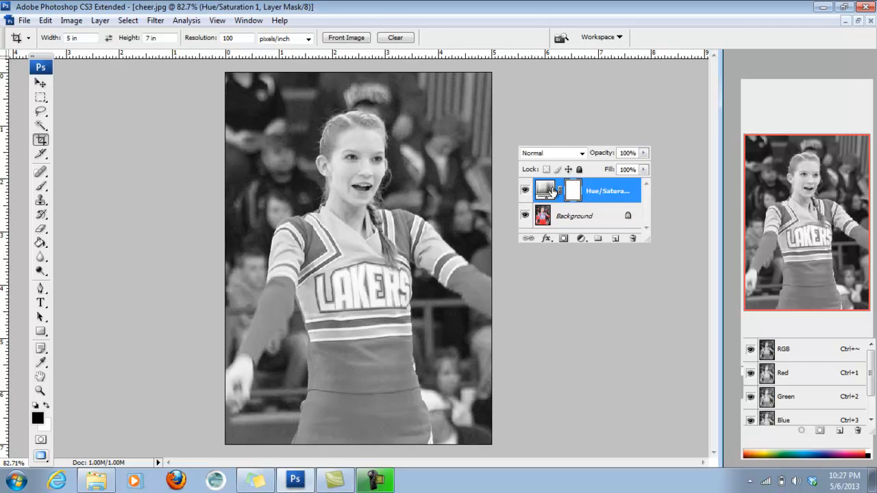
left_click(525, 191)
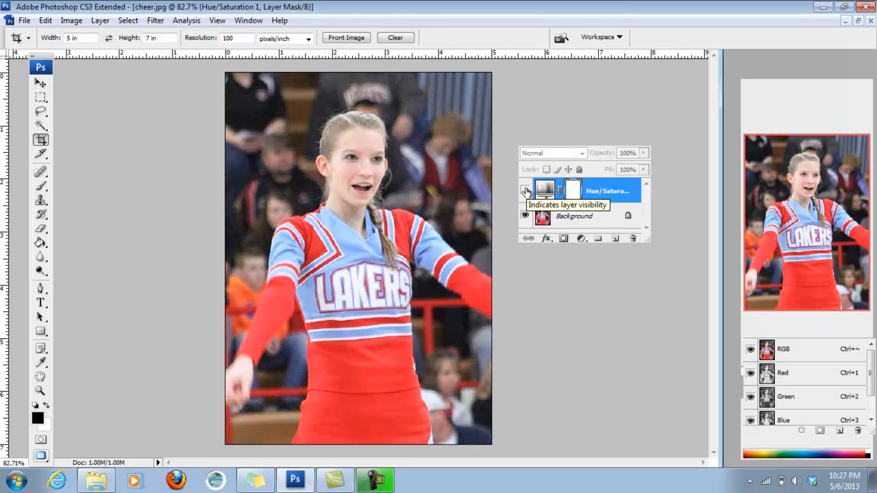
left_click(525, 192)
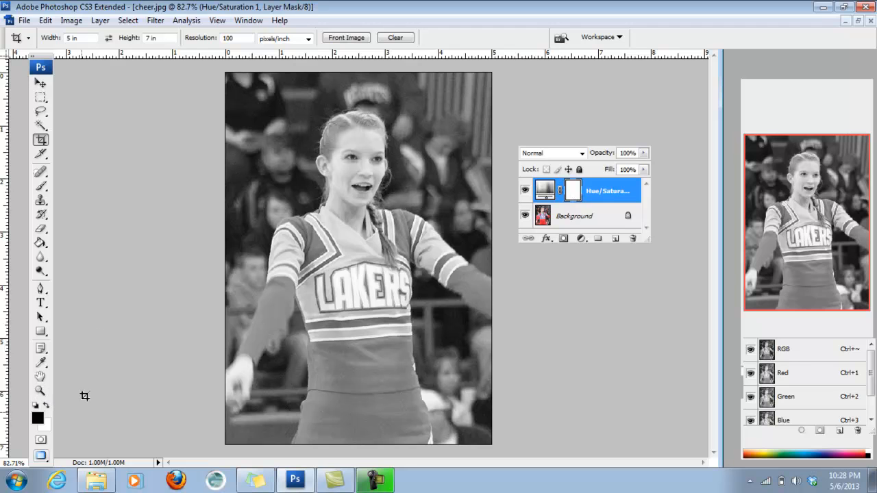
left_click(47, 426)
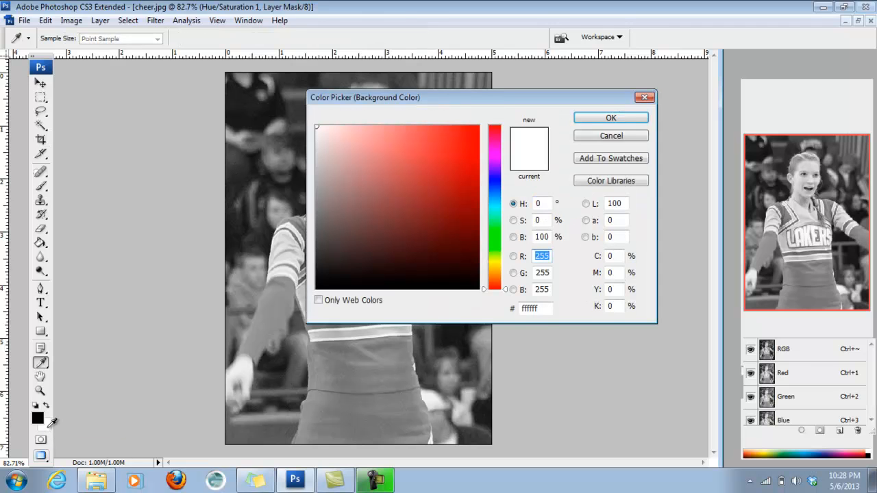
left_click(597, 139)
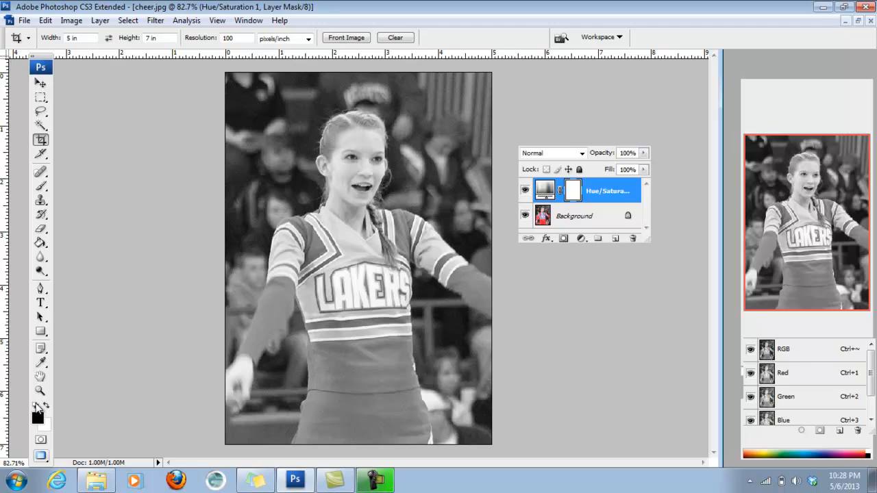
key("x")
left_click(46, 406)
Paint black on the adjustment layer's mask with a 100 px brush over the uniform's torso, skirt and left shoulder.
left_click(41, 187)
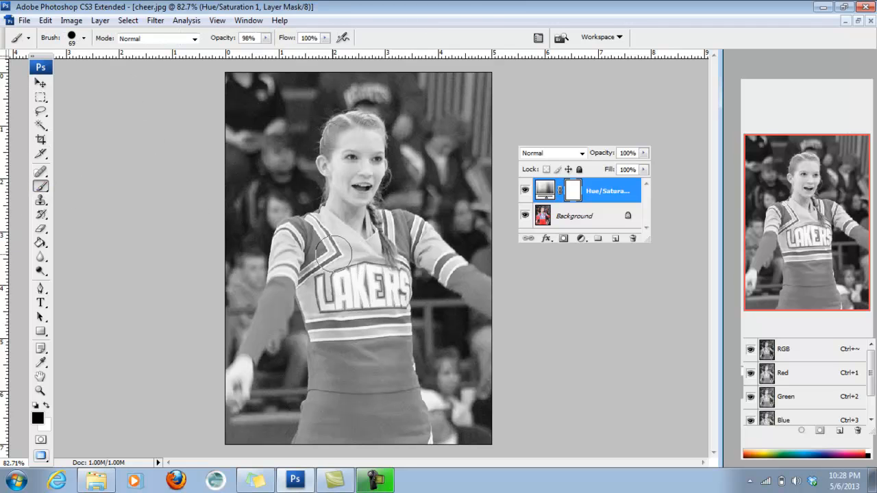
key("bracketright")
key("bracketright")
key("bracketright")
mouse_move(329, 282)
left_mouse_down()
mouse_move(376, 336)
mouse_move(376, 312)
mouse_move(378, 346)
mouse_move(342, 297)
mouse_move(336, 329)
mouse_move(312, 288)
mouse_move(319, 274)
mouse_move(342, 370)
mouse_move(319, 439)
mouse_move(394, 404)
mouse_move(381, 399)
mouse_move(404, 424)
mouse_move(415, 408)
mouse_move(424, 438)
mouse_move(399, 415)
mouse_move(387, 325)
mouse_move(370, 281)
mouse_move(332, 302)
mouse_move(325, 236)
mouse_move(305, 219)
mouse_move(340, 243)
mouse_move(355, 274)
mouse_move(284, 246)
mouse_move(288, 237)
mouse_move(322, 235)
mouse_move(295, 247)
mouse_move(281, 281)
mouse_move(302, 285)
mouse_move(291, 257)
mouse_move(299, 251)
left_mouse_up()
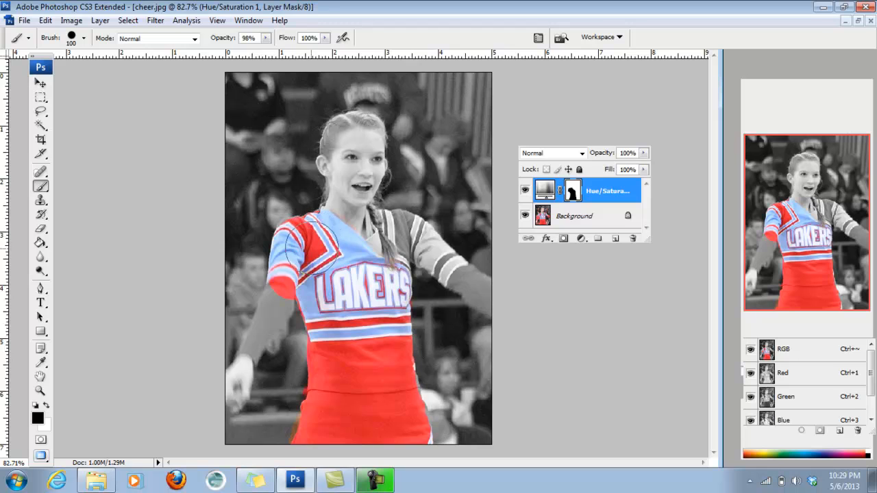
Restore the red of the left sleeve down to the cuff by painting the mask with smaller brushes, down to 8 px.
key("bracketleft")
key("bracketleft")
key("bracketleft")
key("bracketleft")
key("bracketleft")
key("bracketleft")
mouse_move(287, 310)
left_mouse_down()
mouse_move(269, 312)
mouse_move(276, 291)
mouse_move(277, 309)
mouse_move(253, 348)
left_mouse_up()
key("bracketleft")
key("bracketleft")
key("bracketleft")
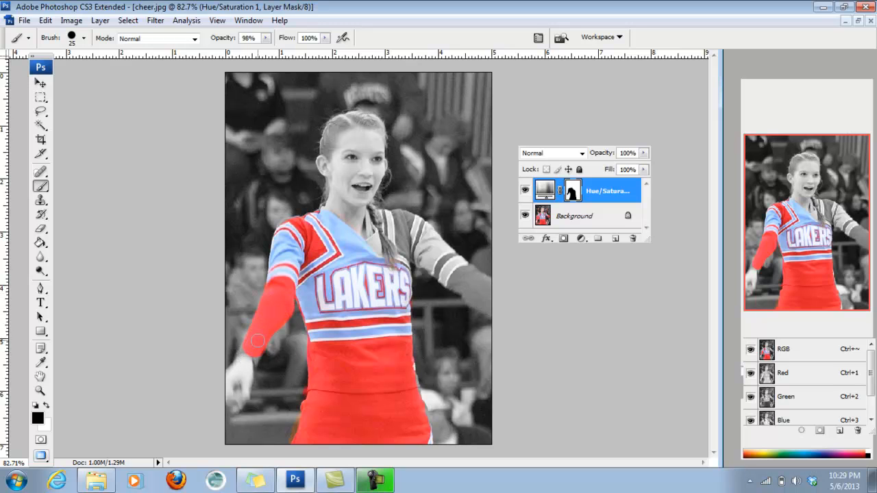
key("bracketleft")
key("bracketleft")
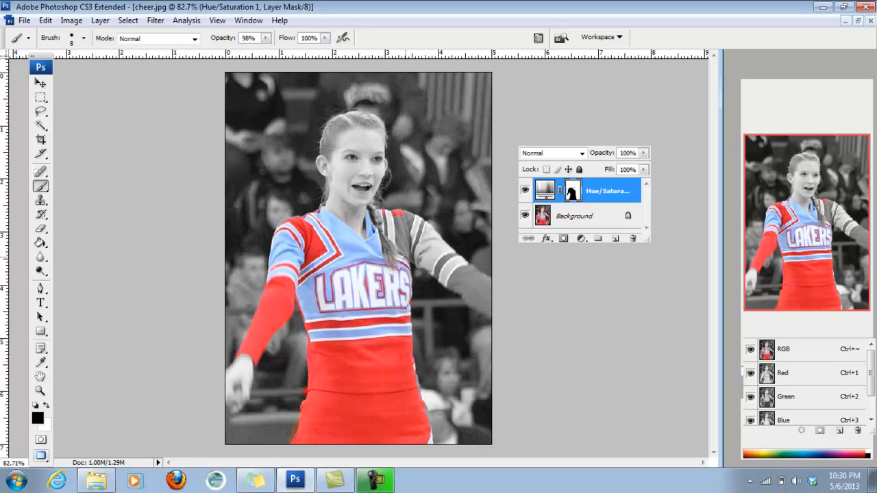
Paint the mask beside the braid and over the right shoulder with an enlarged brush to bring back the uniform's colors.
left_click_drag(395, 239, 398, 240)
key("bracketright")
key("bracketright")
key("bracketright")
key("bracketright")
key("bracketright")
key("bracketright")
key("bracketright")
key("bracketright")
mouse_move(388, 205)
left_mouse_down()
mouse_move(401, 253)
mouse_move(406, 228)
left_mouse_up()
key("bracketleft")
left_click(397, 227)
mouse_move(399, 226)
left_mouse_down()
mouse_move(430, 247)
mouse_move(405, 250)
left_mouse_up()
Reduce the brush to 30 px and paint the mask along the right sleeve out to the photo's edge.
key("bracketleft")
key("bracketleft")
key("bracketleft")
left_click_drag(431, 262, 447, 278)
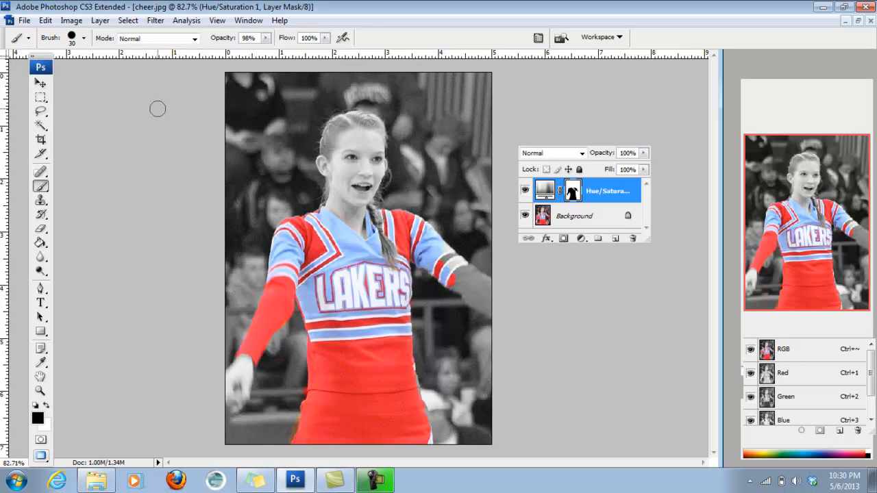
left_click_drag(445, 259, 461, 275)
mouse_move(459, 268)
left_mouse_down()
mouse_move(495, 290)
mouse_move(452, 278)
mouse_move(496, 313)
mouse_move(479, 288)
left_mouse_up()
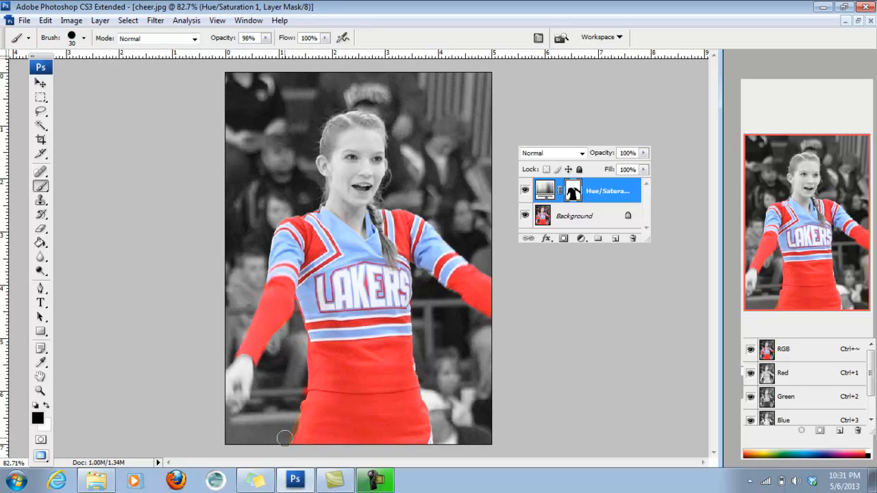
Paint white on the mask along the skirt's lower left edge to remove the color spill from the background.
left_click(46, 406)
left_click_drag(291, 416, 286, 434)
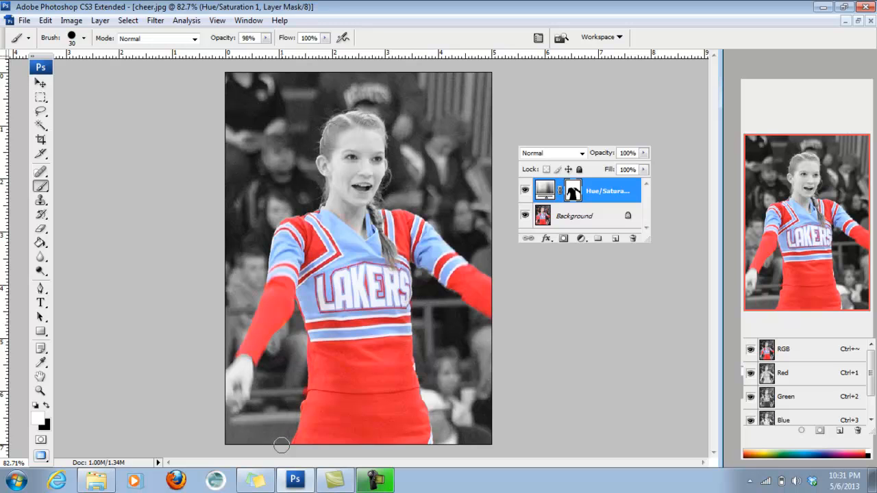
left_click(300, 384)
Compare the photo with and without the adjustment layer and make black the foreground color again.
left_click(525, 191)
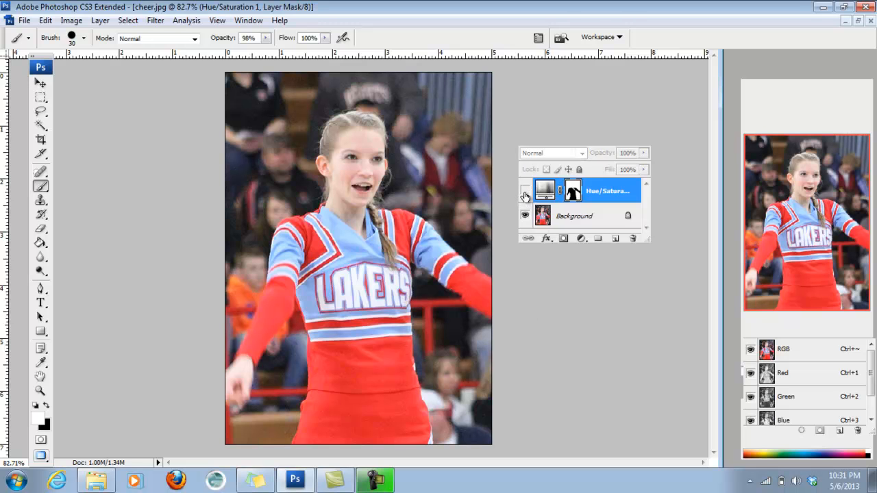
left_click(525, 192)
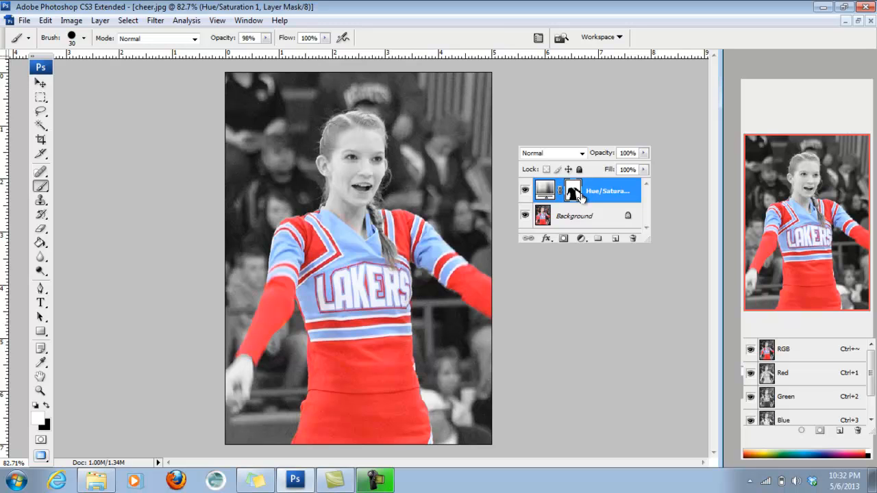
left_click(46, 405)
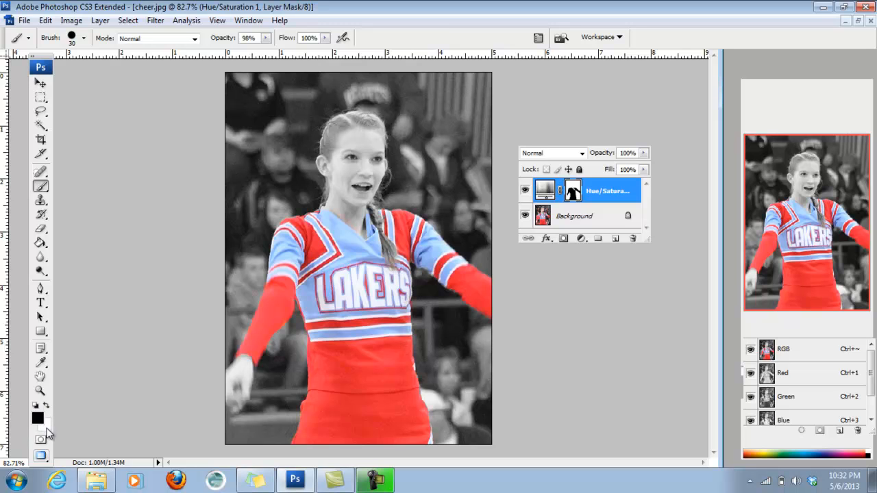